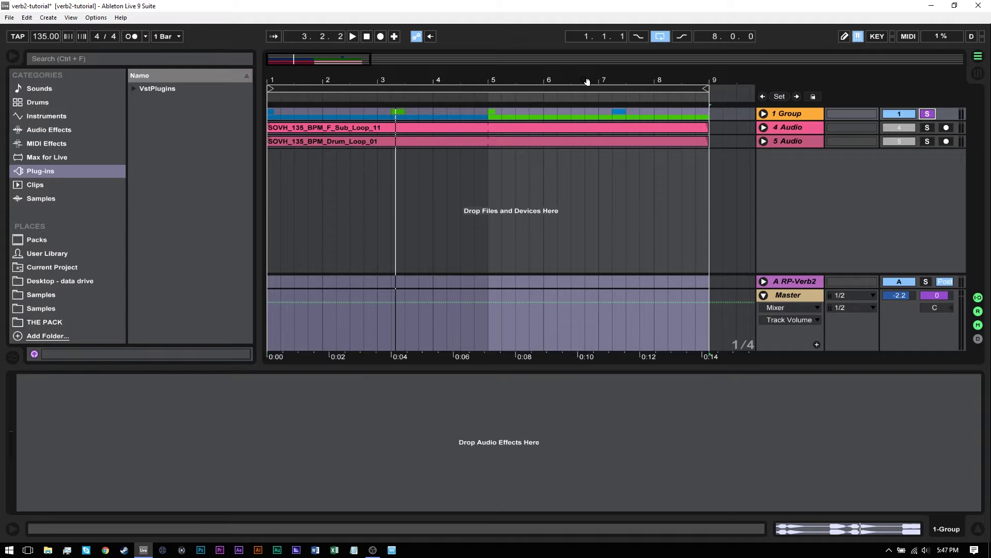
- Play the arrangement from the song start to listen, then stop it
{"action": "left_click", "coordinate": [367, 39]}
{"action": "key", "text": "space"}
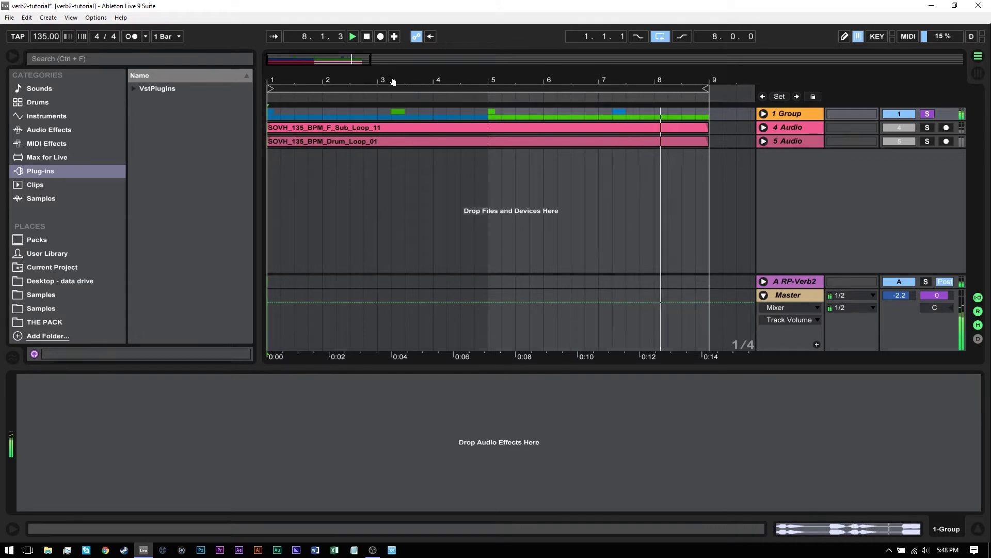
{"action": "key", "text": "space"}
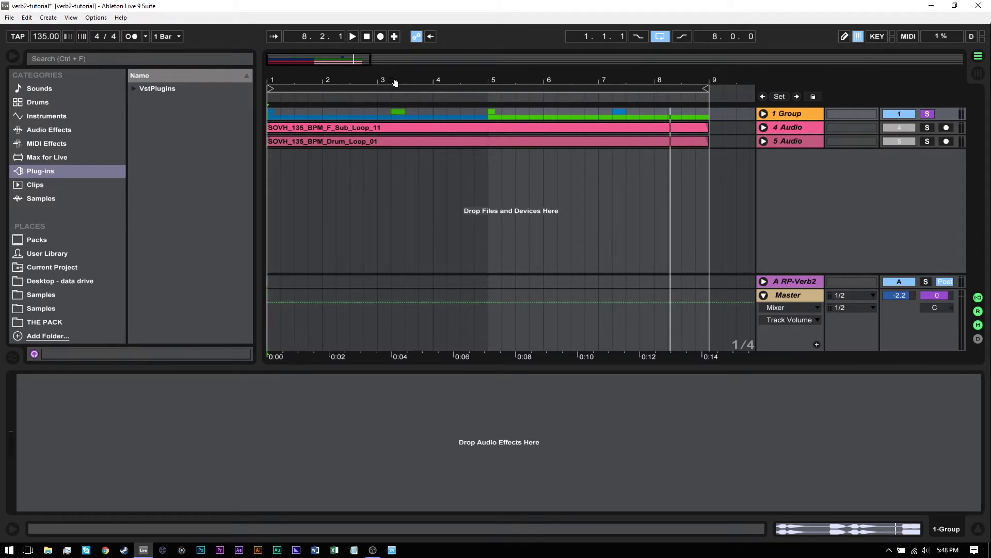
- Unfold the group and 3 Audio to reveal the vocal waveforms, and delete the RP-Verb2 device
{"action": "left_click", "coordinate": [764, 113]}
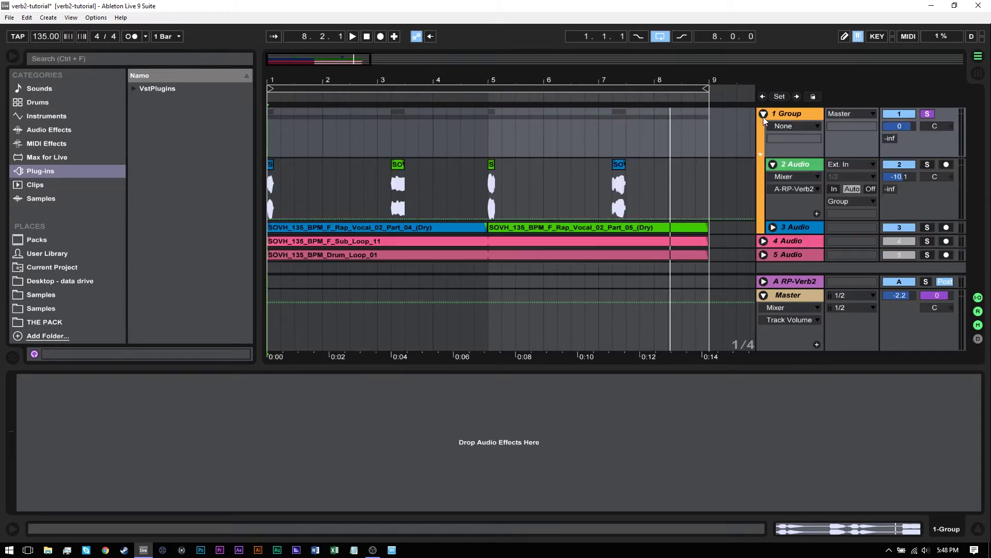
{"action": "left_click", "coordinate": [795, 164]}
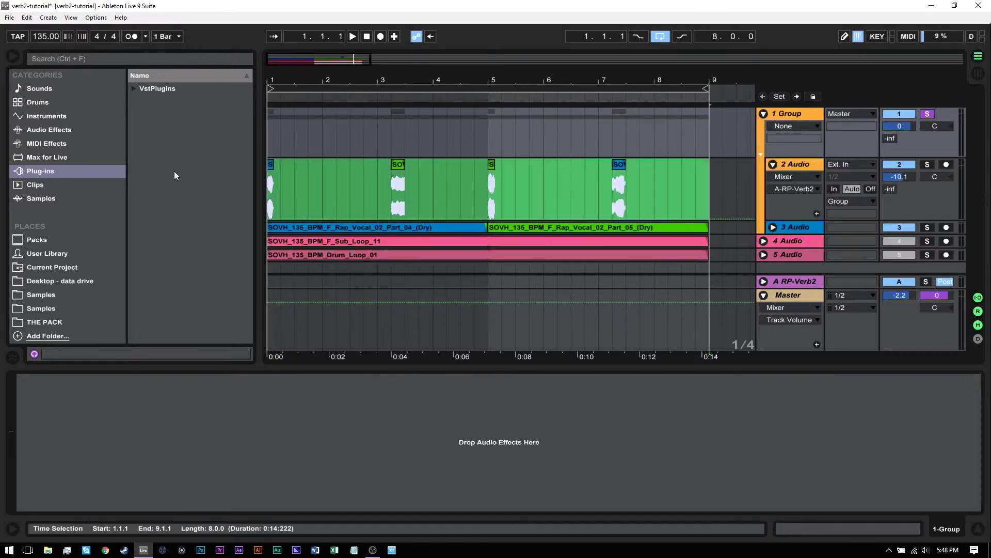
{"action": "left_click", "coordinate": [773, 227]}
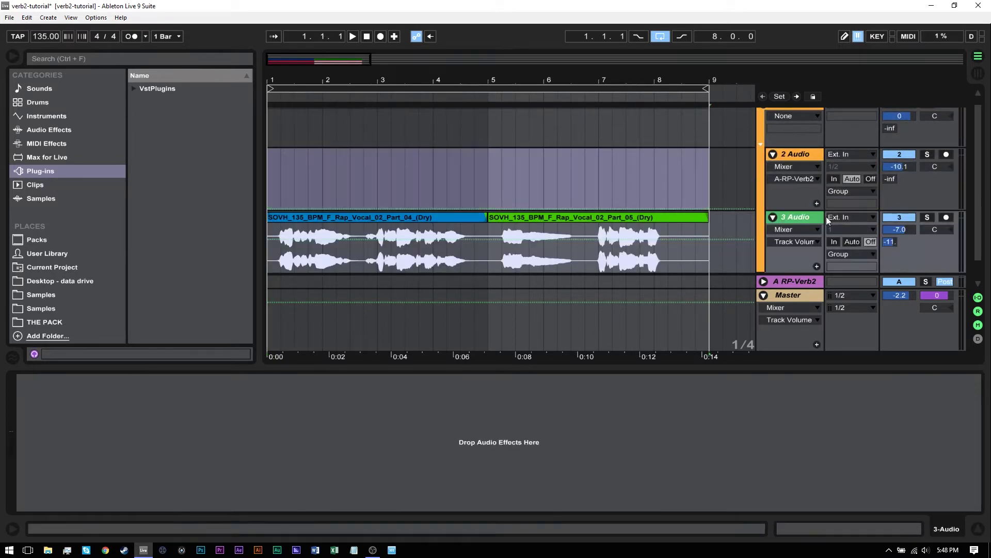
{"action": "left_click", "coordinate": [797, 157]}
{"action": "left_click", "coordinate": [65, 381]}
{"action": "key", "text": "Delete"}
- Set the insert mark at 7.1.1 on 3 Audio and zoom in around it
{"action": "left_click", "coordinate": [494, 181]}
{"action": "scroll", "coordinate": [545, 232], "scroll_direction": "down", "scroll_amount": 3}
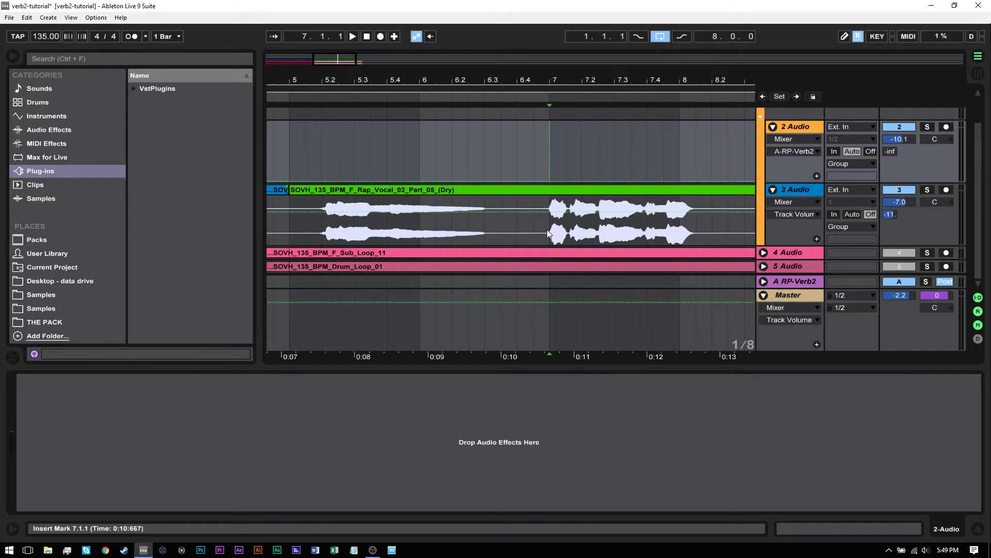
{"action": "left_click", "coordinate": [538, 216]}
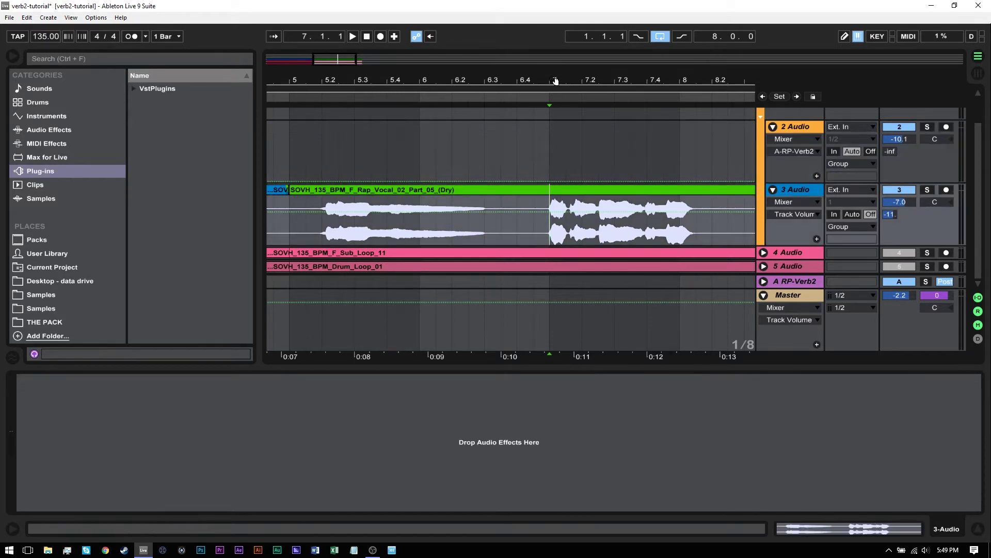
{"action": "key", "text": "plus"}
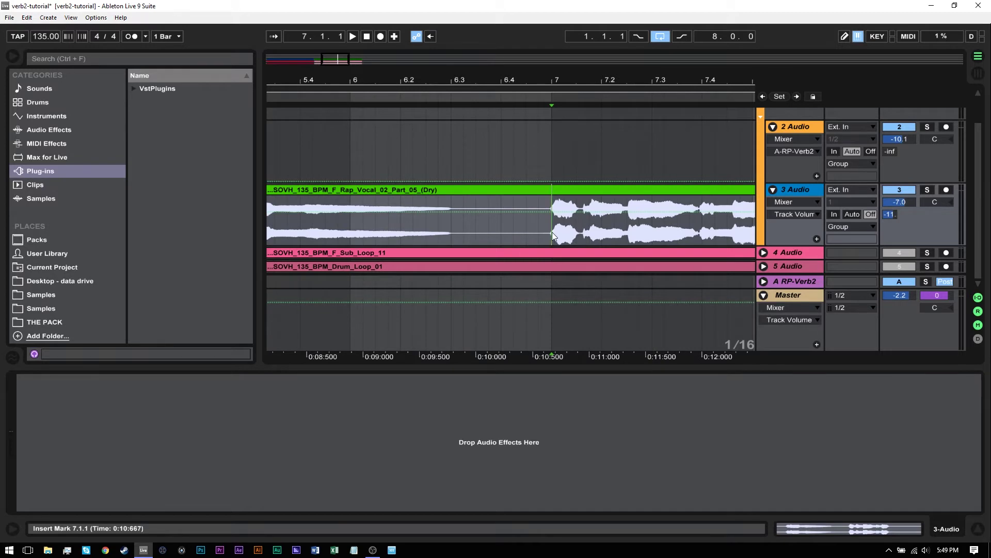
- Copy a 1/16 vocal slice from 7.1.1 on 3 Audio into 2 Audio, consolidate it, and reverse it
{"action": "mouse_move", "coordinate": [552, 228]}
{"action": "left_mouse_down"}
{"action": "mouse_move", "coordinate": [562, 227]}
{"action": "mouse_move", "coordinate": [557, 240]}
{"action": "left_mouse_up"}
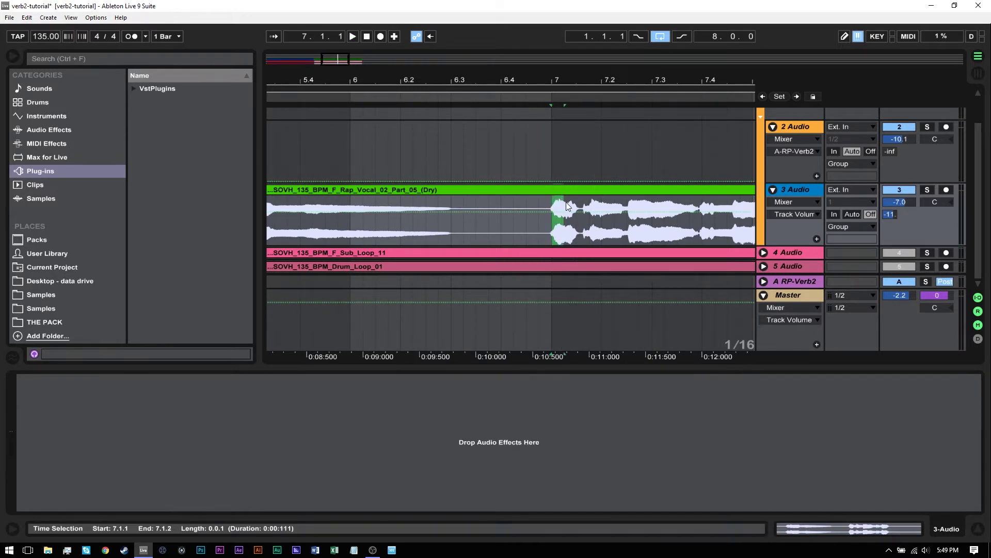
{"action": "left_click_drag", "start_coordinate": [565, 188], "coordinate": [561, 129]}
{"action": "right_click", "coordinate": [561, 129]}
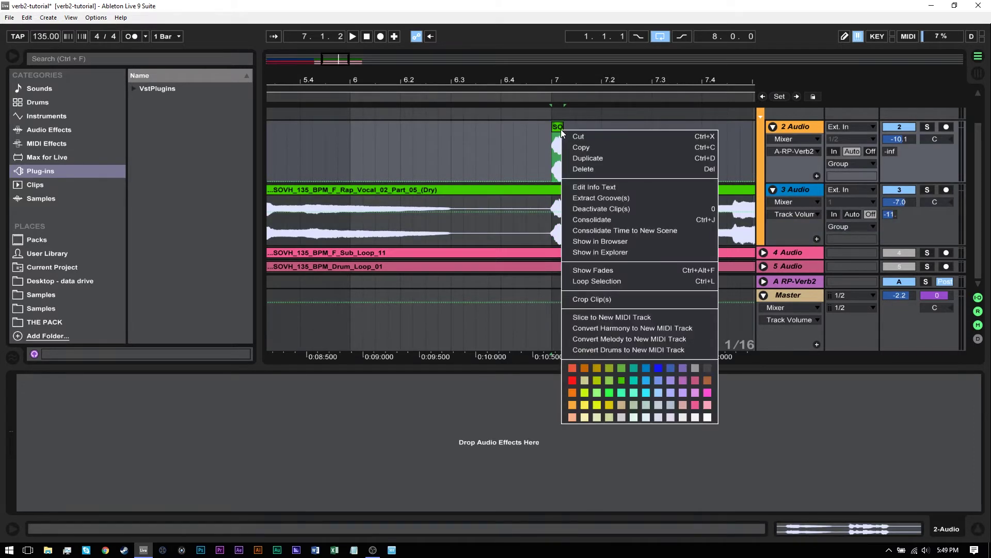
{"action": "left_click", "coordinate": [618, 219]}
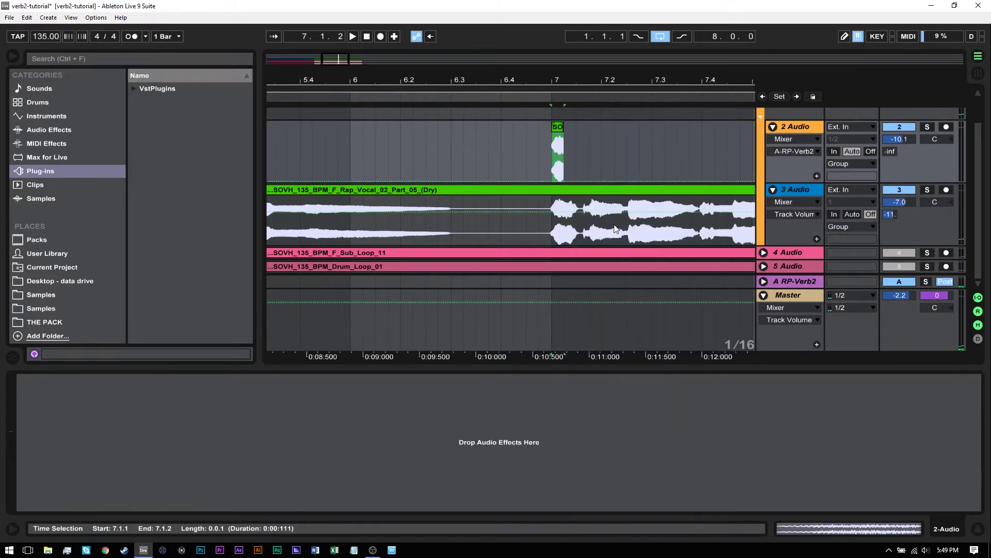
{"action": "double_click", "coordinate": [558, 128]}
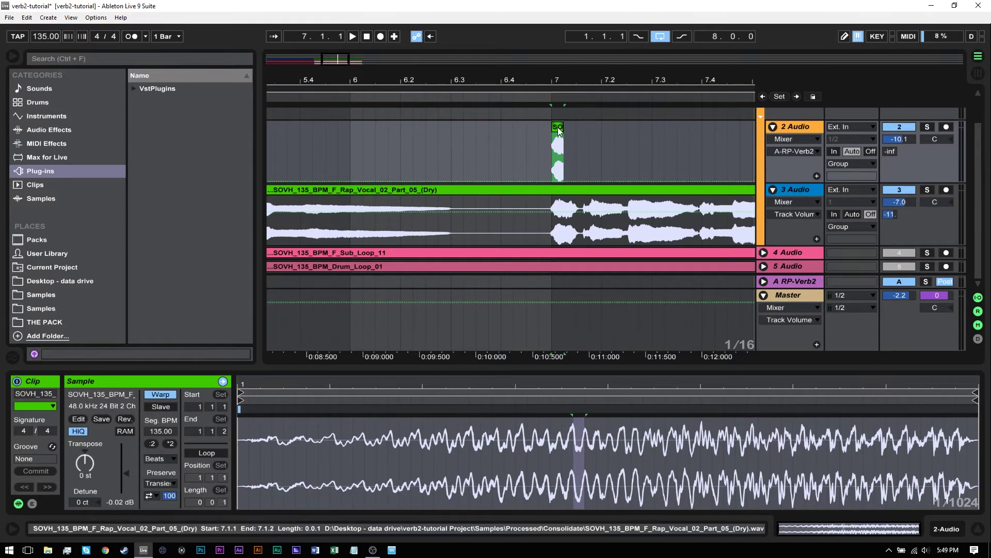
{"action": "left_click", "coordinate": [124, 419]}
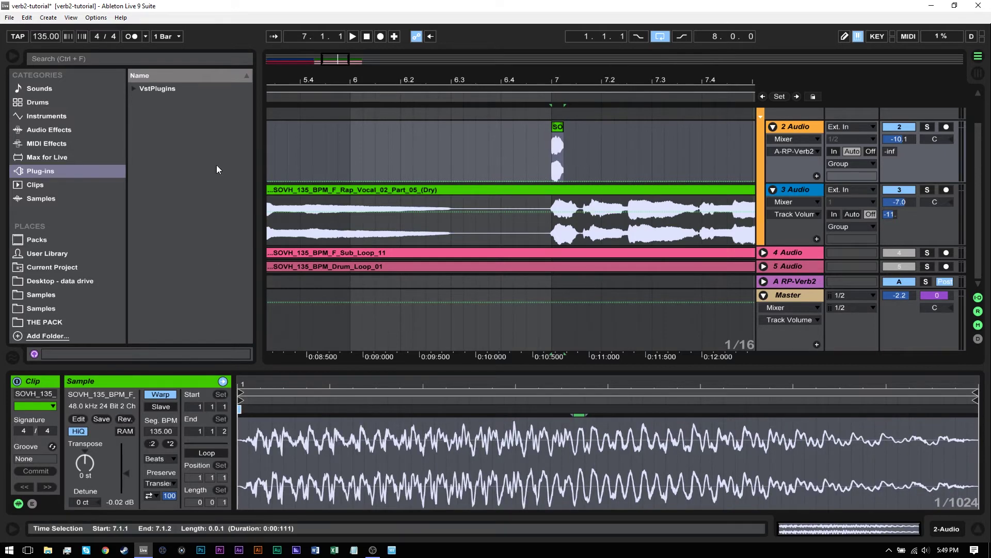
- Load the Forest Floor preset from Audio Effects > Reverb > Special onto 2 Audio
{"action": "left_click", "coordinate": [38, 118]}
{"action": "left_click", "coordinate": [52, 133]}
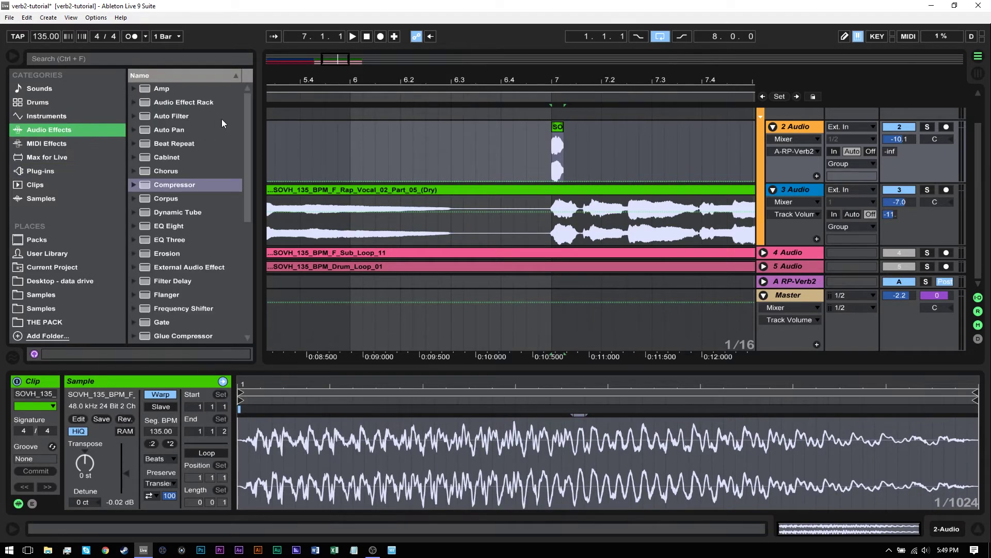
{"action": "scroll", "coordinate": [158, 216], "scroll_direction": "down", "scroll_amount": 4}
{"action": "scroll", "coordinate": [159, 291], "scroll_direction": "down", "scroll_amount": 2}
{"action": "left_click", "coordinate": [133, 254]}
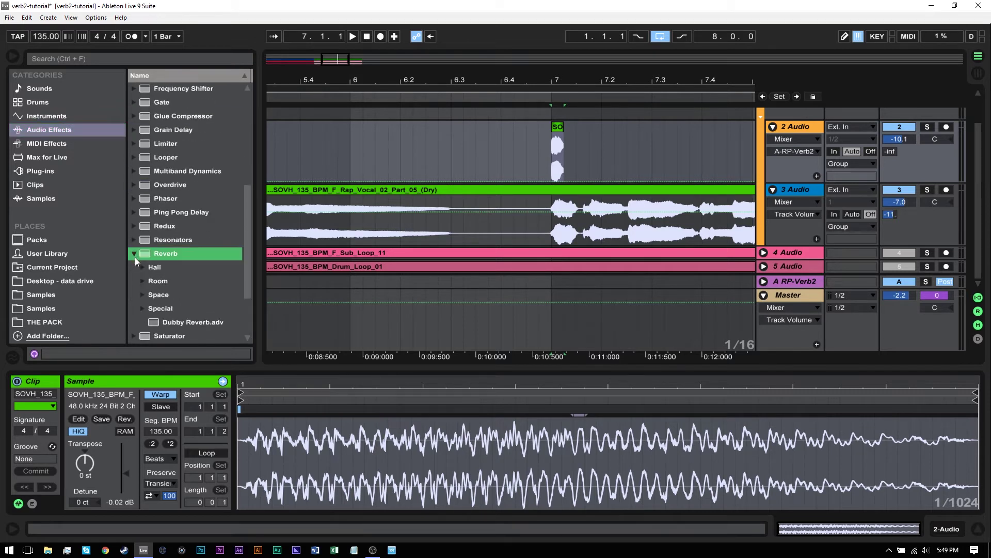
{"action": "left_click", "coordinate": [144, 307]}
{"action": "scroll", "coordinate": [149, 300], "scroll_direction": "down", "scroll_amount": 2}
{"action": "left_click", "coordinate": [196, 268]}
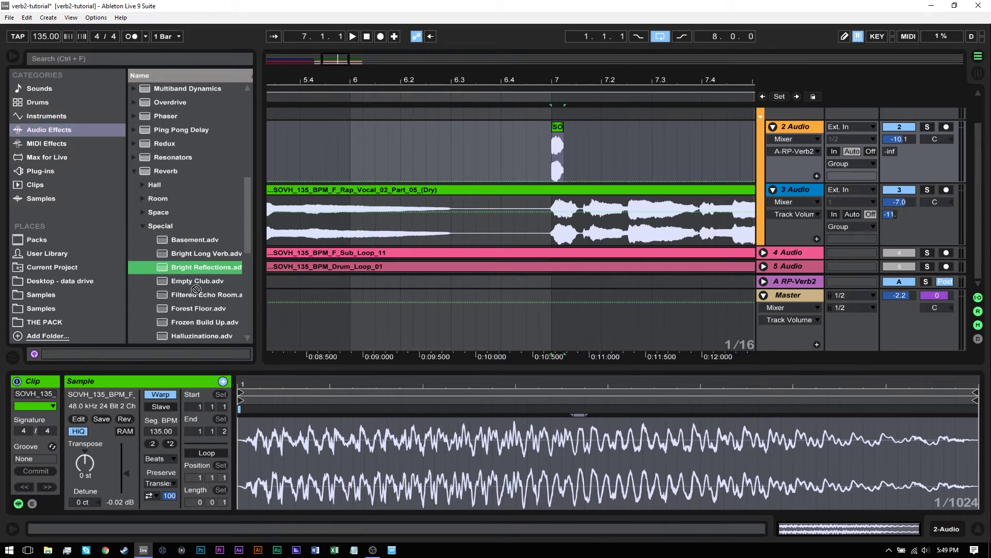
{"action": "left_click", "coordinate": [185, 310]}
- Set the reverb Dry/Wet to 100%, solo track 2, and play around bar 7
{"action": "left_click", "coordinate": [558, 158]}
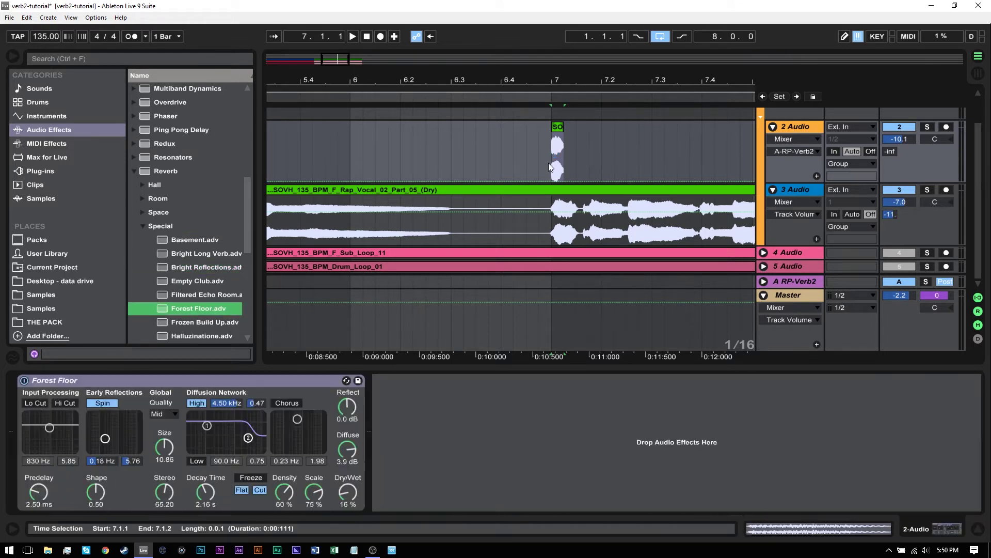
{"action": "left_click_drag", "start_coordinate": [347, 493], "coordinate": [348, 455]}
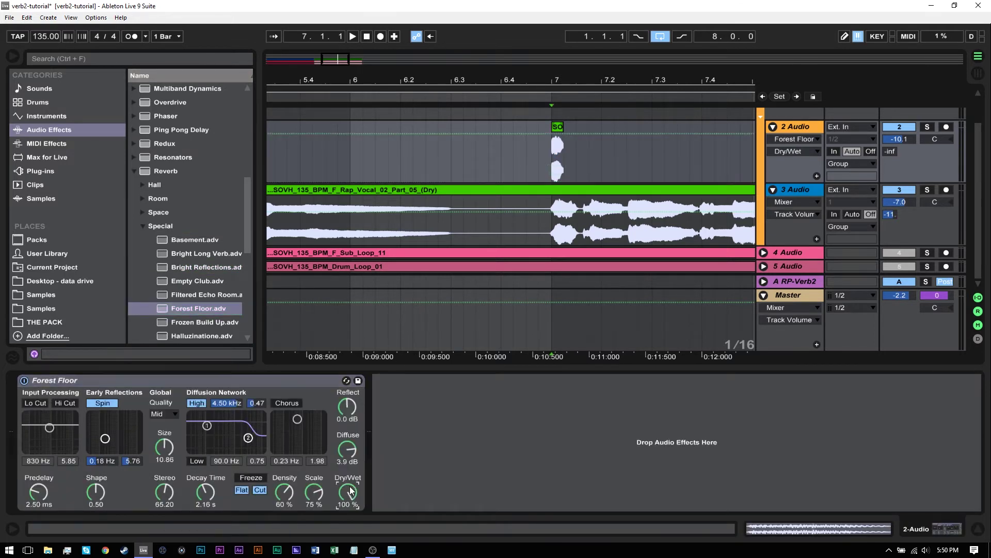
{"action": "left_click", "coordinate": [927, 126]}
{"action": "key", "text": "space"}
{"action": "left_click_drag", "start_coordinate": [687, 78], "coordinate": [555, 84]}
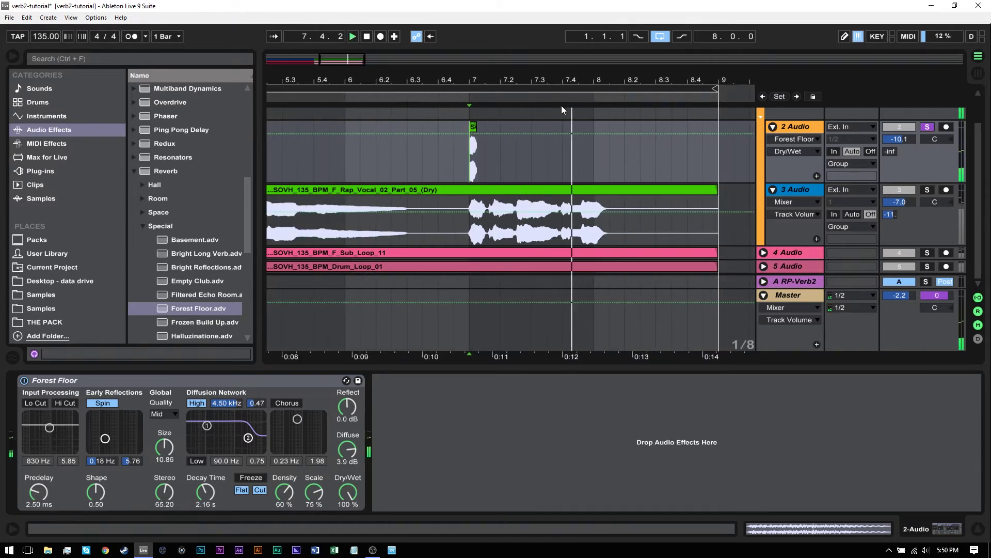
- Freeze and then flatten track 2 to render the reverb into audio
{"action": "right_click", "coordinate": [800, 129]}
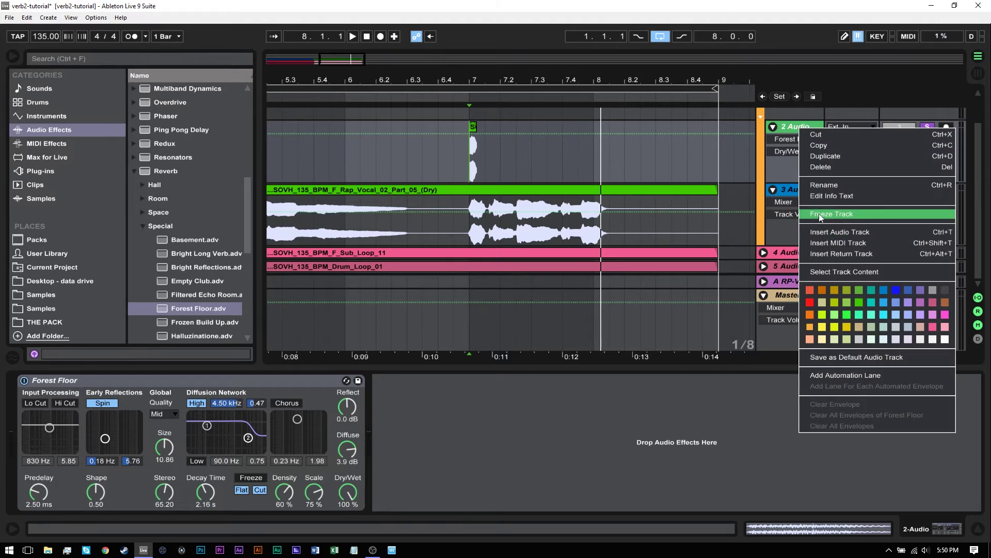
{"action": "left_click", "coordinate": [821, 214]}
{"action": "right_click", "coordinate": [797, 127]}
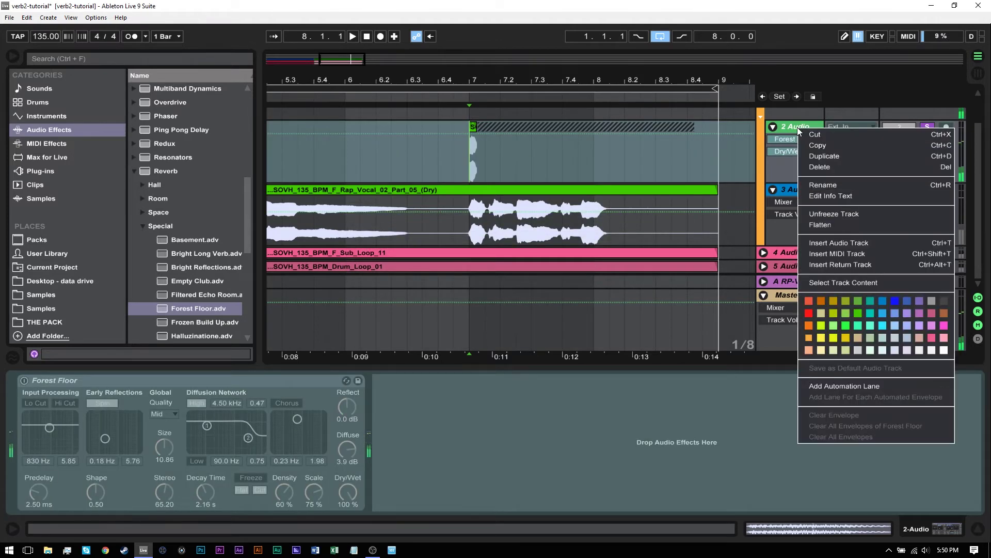
{"action": "left_click", "coordinate": [839, 224]}
- Split the freeze-tail clip at bar 8, delete the leftover tail, and keep the 7.1.1–8.1.1 clip
{"action": "left_click", "coordinate": [511, 127]}
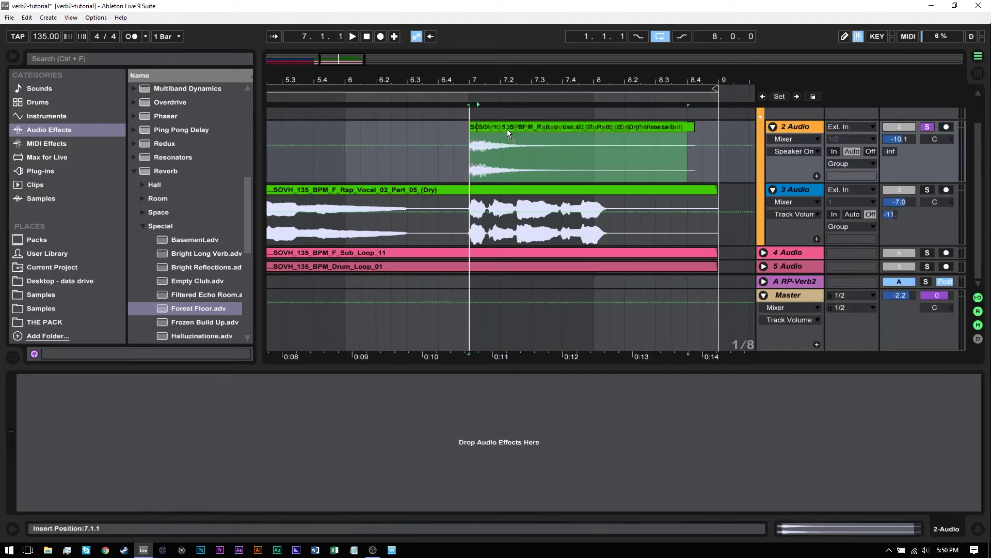
{"action": "left_click_drag", "start_coordinate": [596, 172], "coordinate": [469, 162]}
{"action": "key", "text": "ctrl+e"}
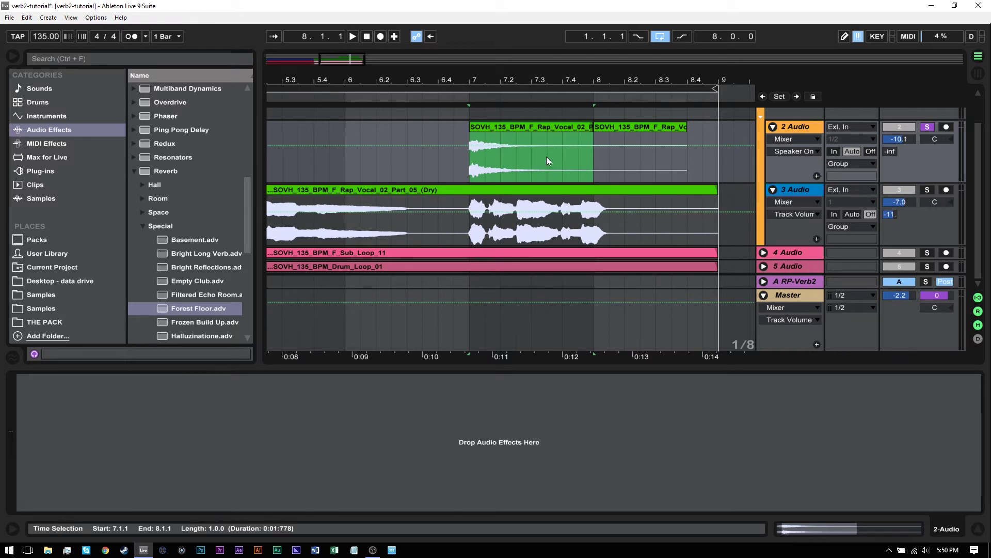
{"action": "left_click", "coordinate": [627, 124]}
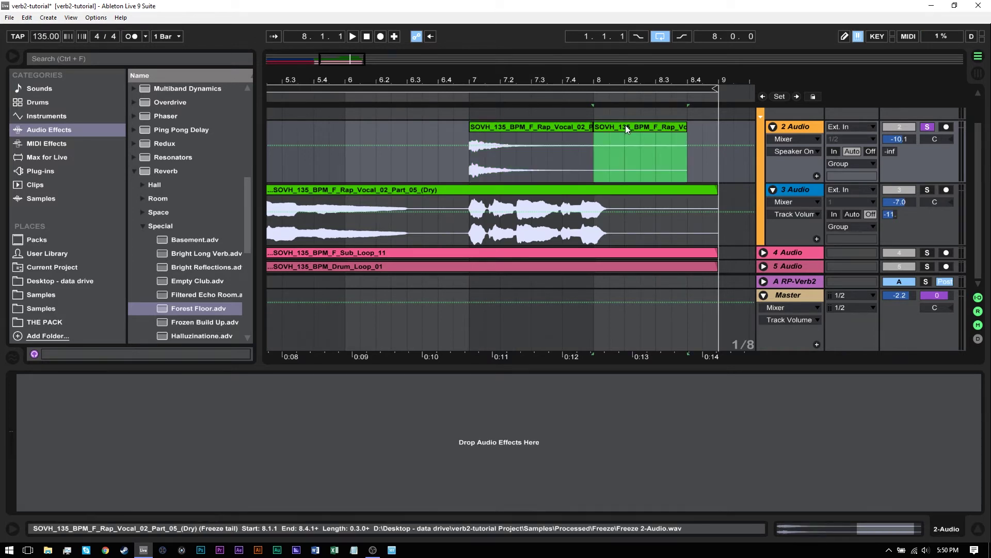
{"action": "right_click", "coordinate": [549, 125]}
{"action": "left_click", "coordinate": [591, 226]}
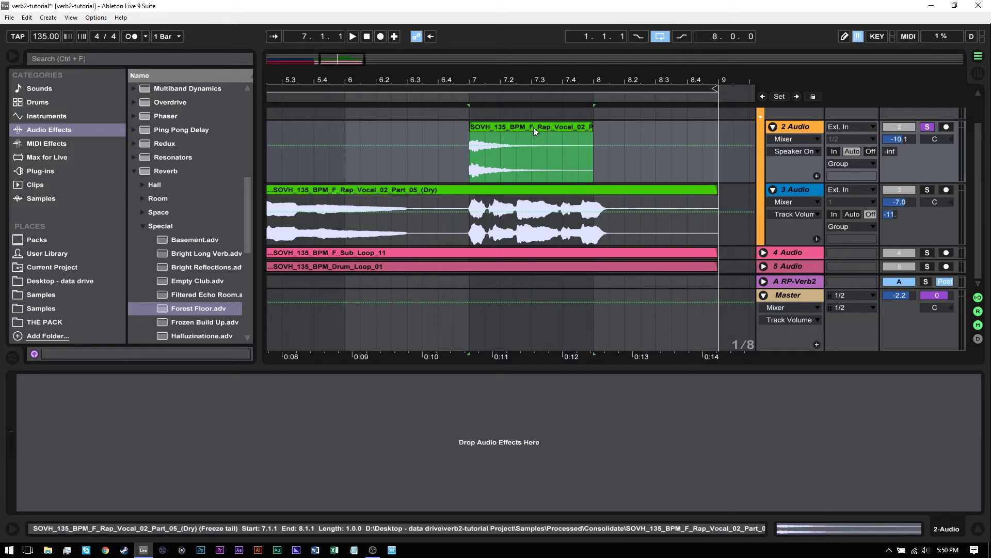
{"action": "left_click_drag", "start_coordinate": [534, 127], "coordinate": [509, 128]}
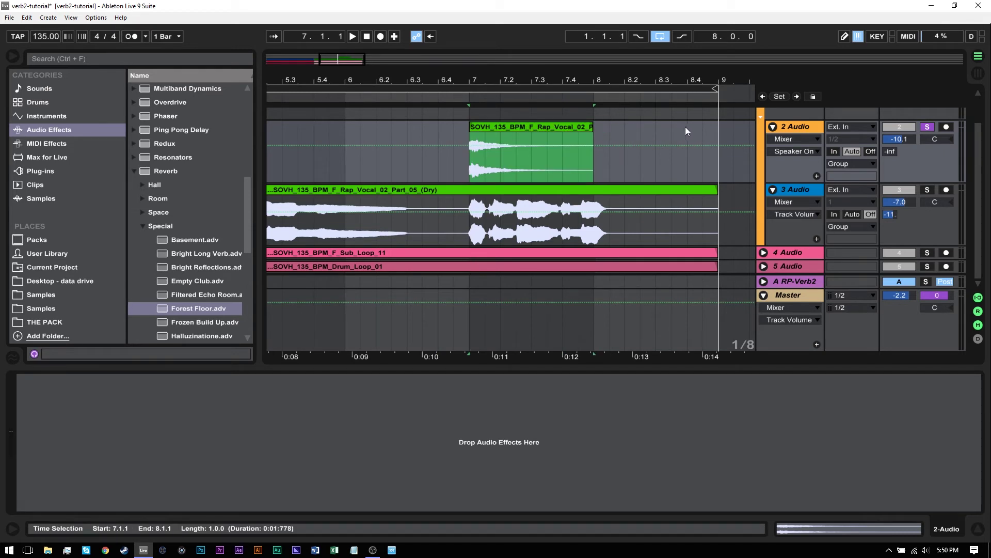
- Reverse the one-bar reverb clip and move it to start at bar 6
{"action": "double_click", "coordinate": [528, 127]}
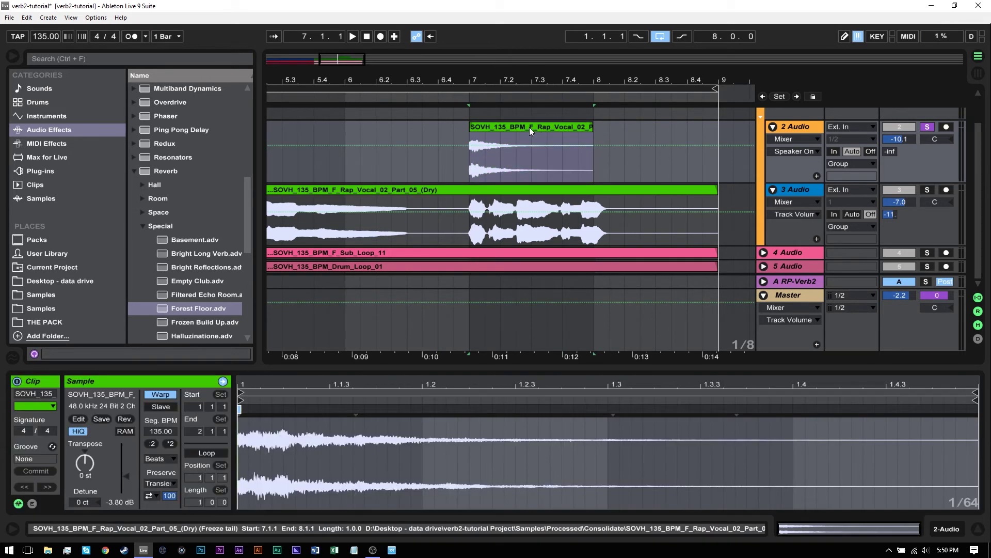
{"action": "left_click", "coordinate": [125, 419]}
{"action": "left_click_drag", "start_coordinate": [574, 129], "coordinate": [450, 135]}
{"action": "mouse_move", "coordinate": [467, 78]}
{"action": "left_mouse_down"}
{"action": "mouse_move", "coordinate": [467, 98]}
{"action": "mouse_move", "coordinate": [467, 78]}
{"action": "left_mouse_up"}
- Audition the swell from bar 6, then unsolo track 2 and play the full mix
{"action": "key", "text": "space"}
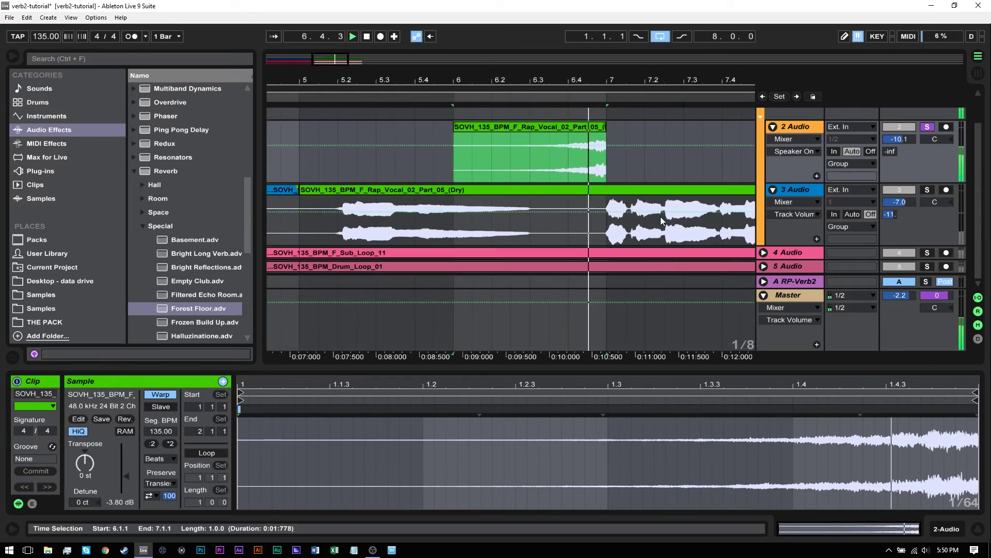
{"action": "key", "text": "space"}
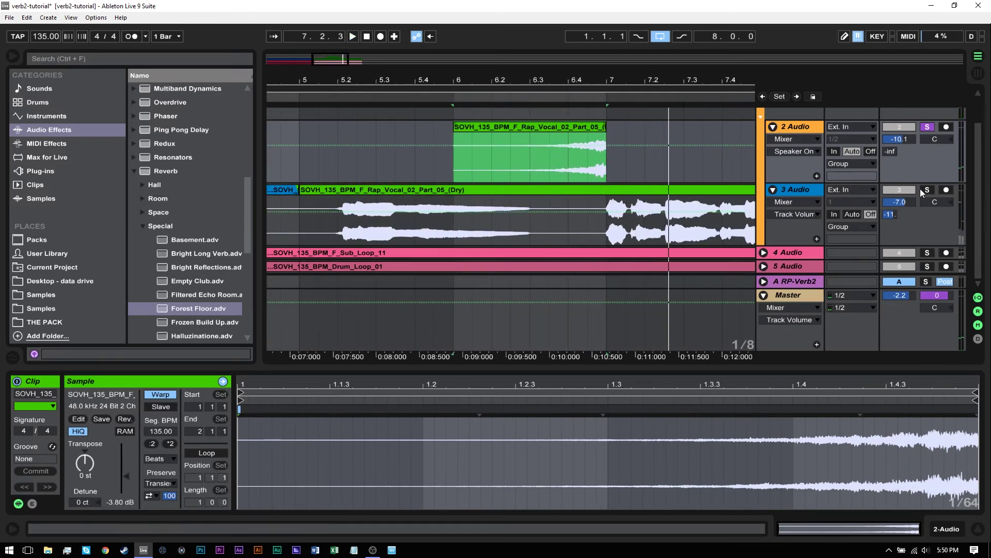
{"action": "left_click", "coordinate": [927, 127]}
{"action": "scroll", "coordinate": [926, 159], "scroll_direction": "up", "scroll_amount": 1}
{"action": "key", "text": "space"}
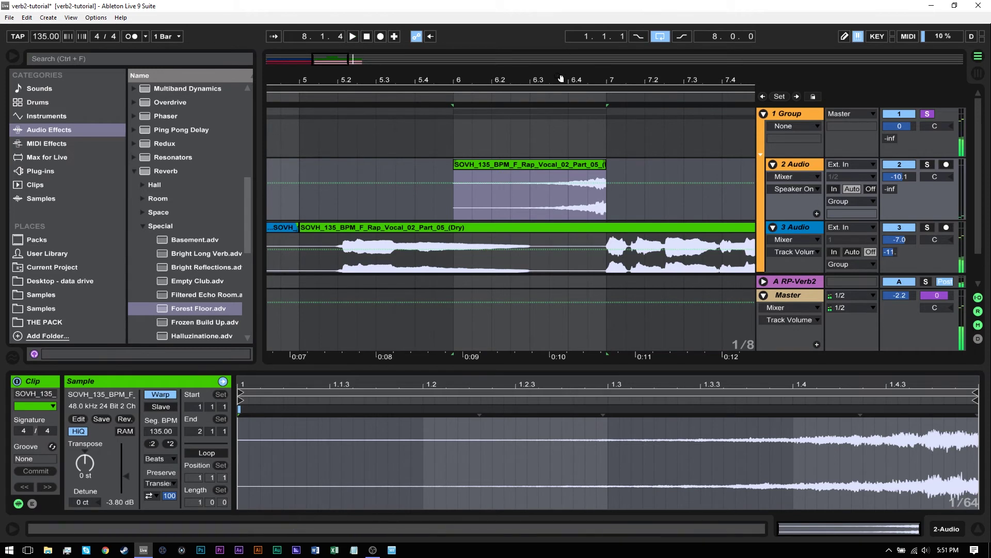
{"action": "left_click_drag", "start_coordinate": [561, 80], "coordinate": [562, 108]}
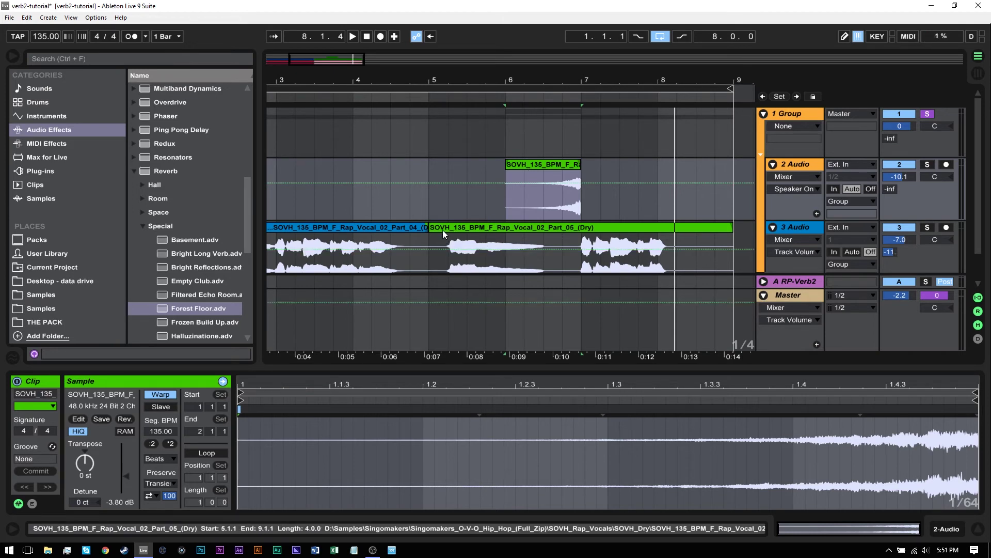
{"action": "left_click_drag", "start_coordinate": [424, 57], "coordinate": [592, 162]}
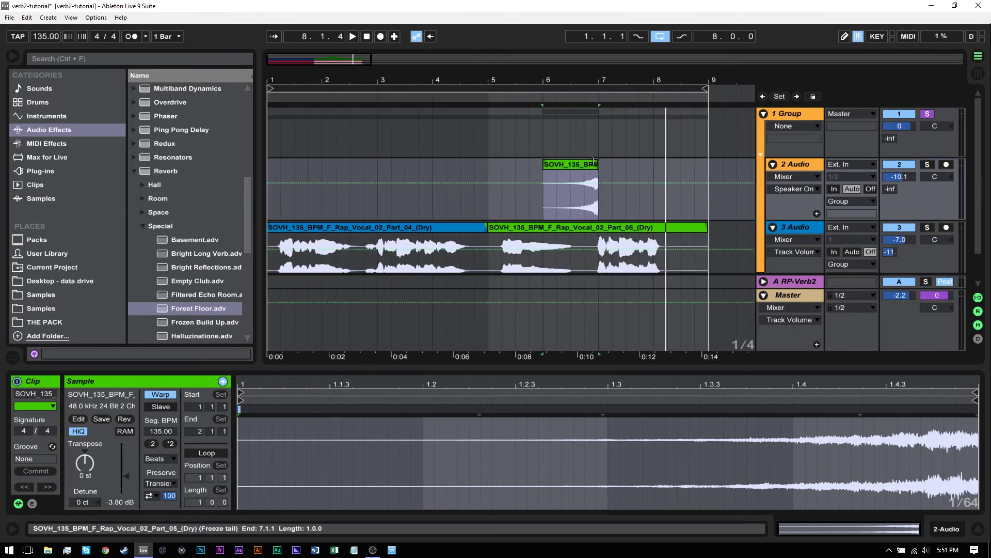